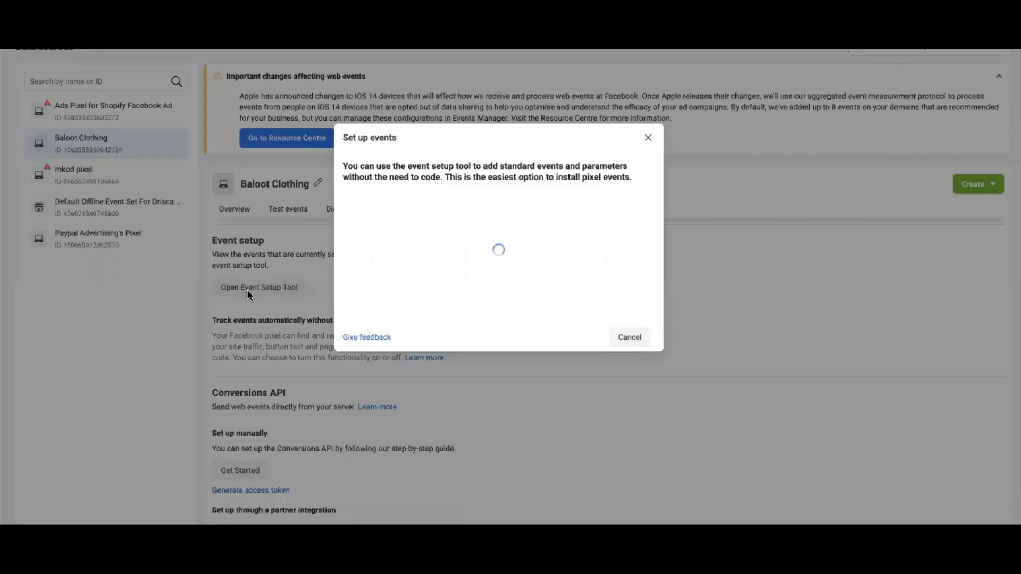
- Open balootclothing.com with the event setup tool and dismiss the store's newsletter pop-up
{"action": "left_click", "coordinate": [426, 218]}
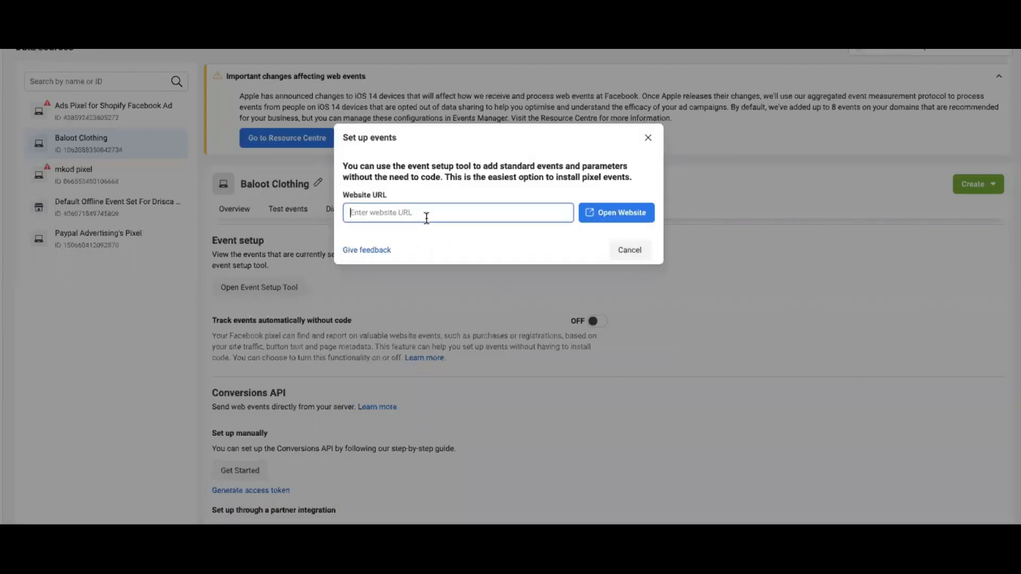
{"action": "type", "text": "balootclothing.com"}
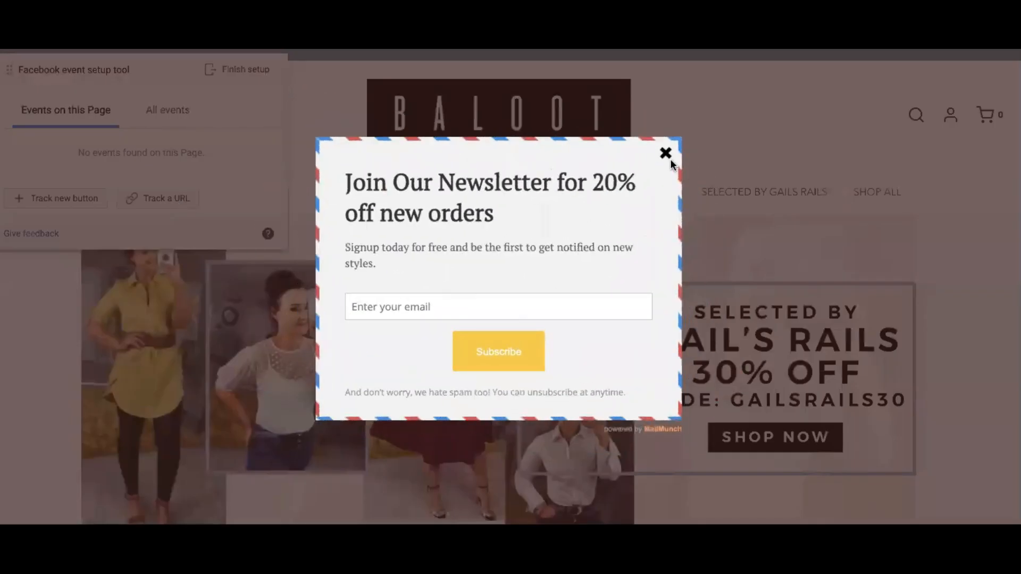
{"action": "left_click", "coordinate": [666, 154]}
{"action": "left_click", "coordinate": [166, 201]}
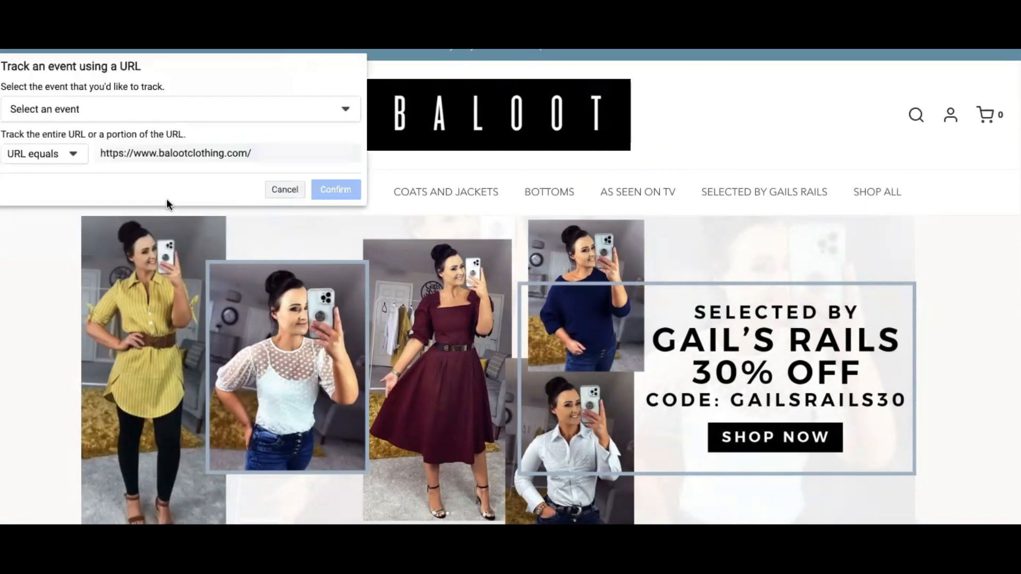
{"action": "left_click", "coordinate": [175, 111]}
{"action": "scroll", "coordinate": [125, 237], "scroll_direction": "down", "scroll_amount": 2}
{"action": "scroll", "coordinate": [126, 237], "scroll_direction": "down", "scroll_amount": 5}
{"action": "left_click", "coordinate": [110, 310]}
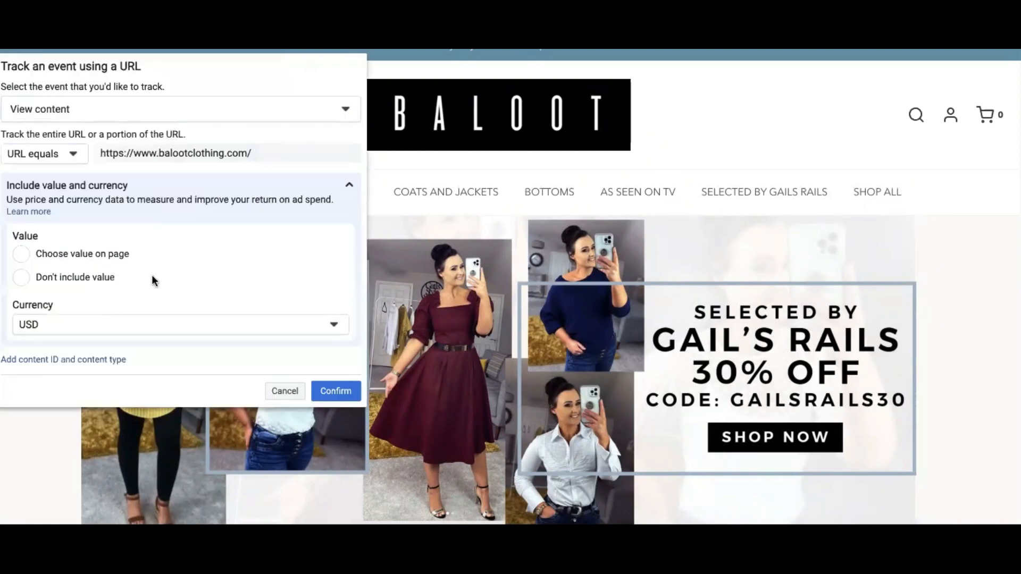
{"action": "left_click", "coordinate": [97, 278]}
{"action": "left_click", "coordinate": [334, 390]}
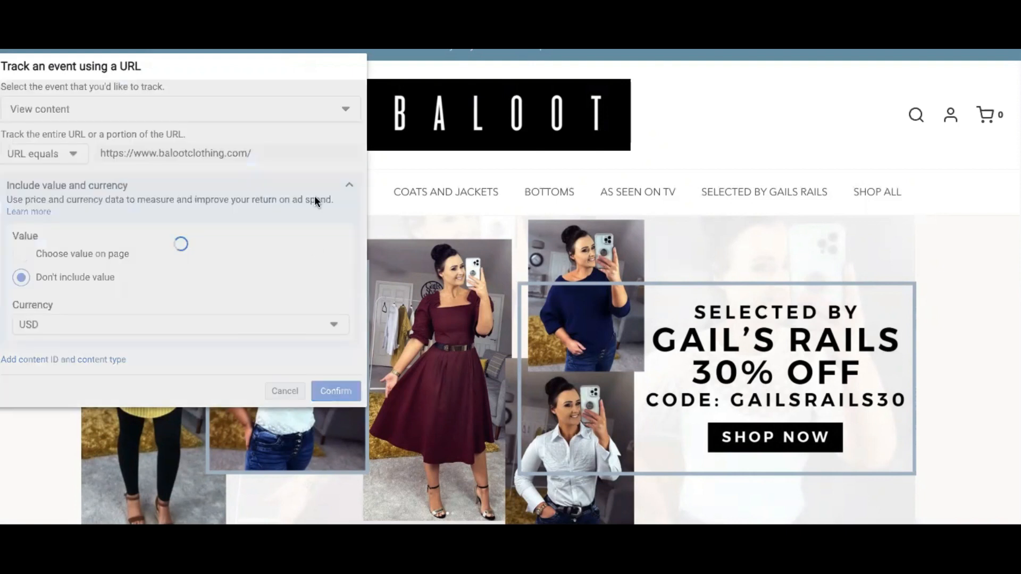
- Open the product page of the Tatiana Halter Long Dress from the New Arrivals section
{"action": "scroll", "coordinate": [317, 202], "scroll_direction": "down", "scroll_amount": 8}
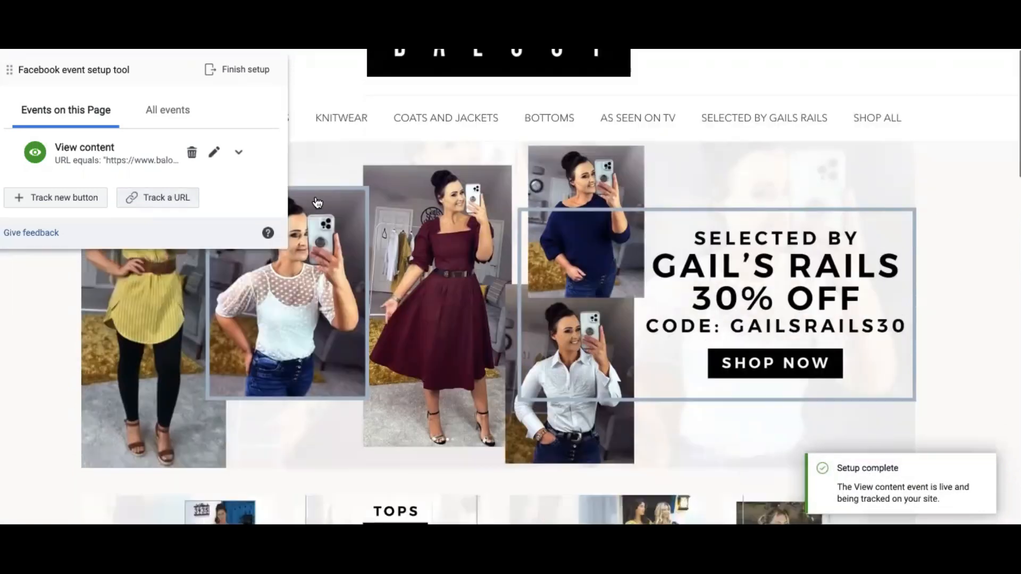
{"action": "scroll", "coordinate": [407, 234], "scroll_direction": "down", "scroll_amount": 3}
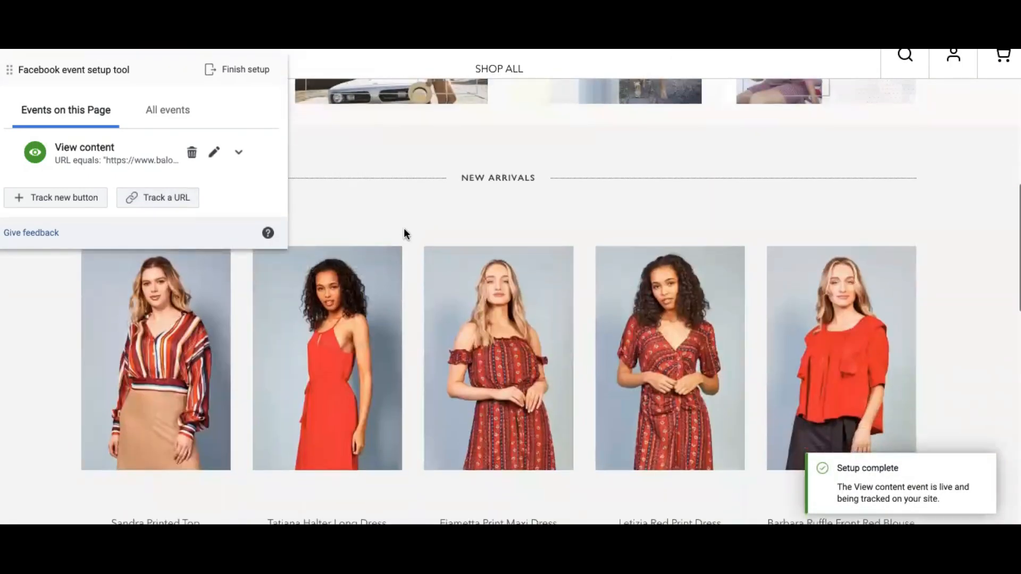
{"action": "left_click", "coordinate": [388, 297]}
{"action": "scroll", "coordinate": [387, 292], "scroll_direction": "down", "scroll_amount": 2}
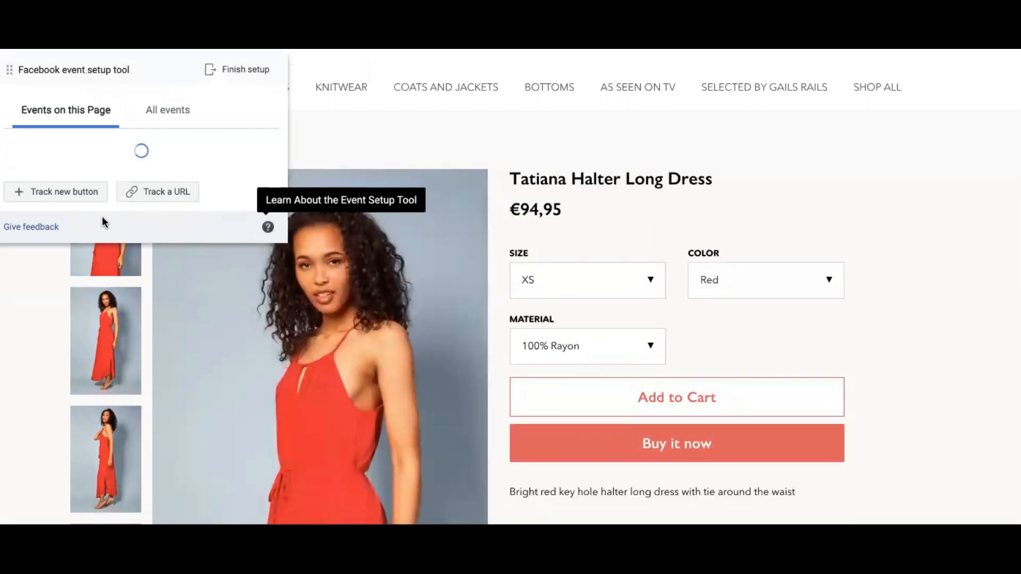
- Track the product page's Add to Cart button as an Add to cart event without including a value
{"action": "left_click", "coordinate": [69, 203]}
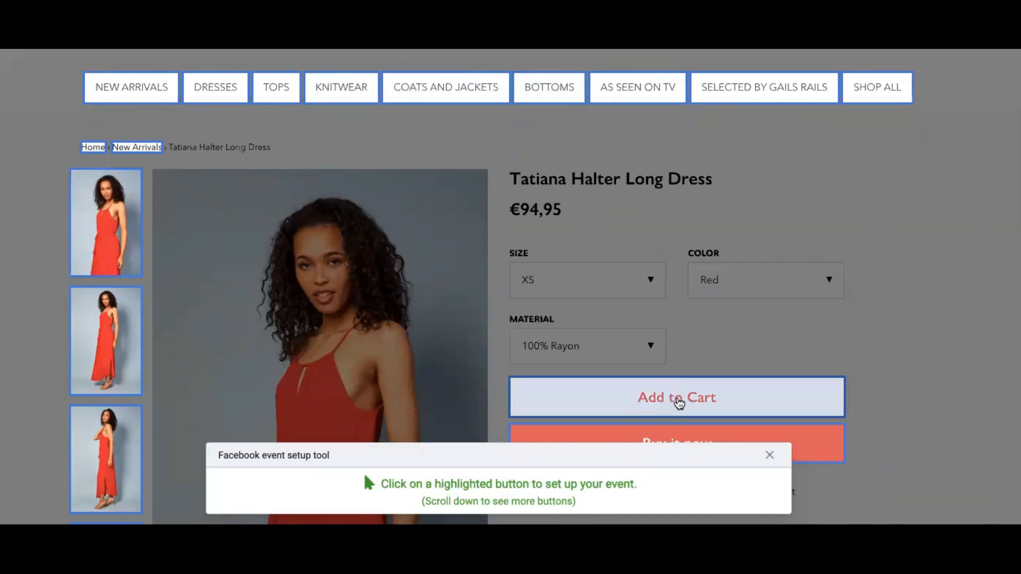
{"action": "left_click", "coordinate": [679, 404]}
{"action": "scroll", "coordinate": [675, 397], "scroll_direction": "down", "scroll_amount": 2}
{"action": "left_click", "coordinate": [150, 104]}
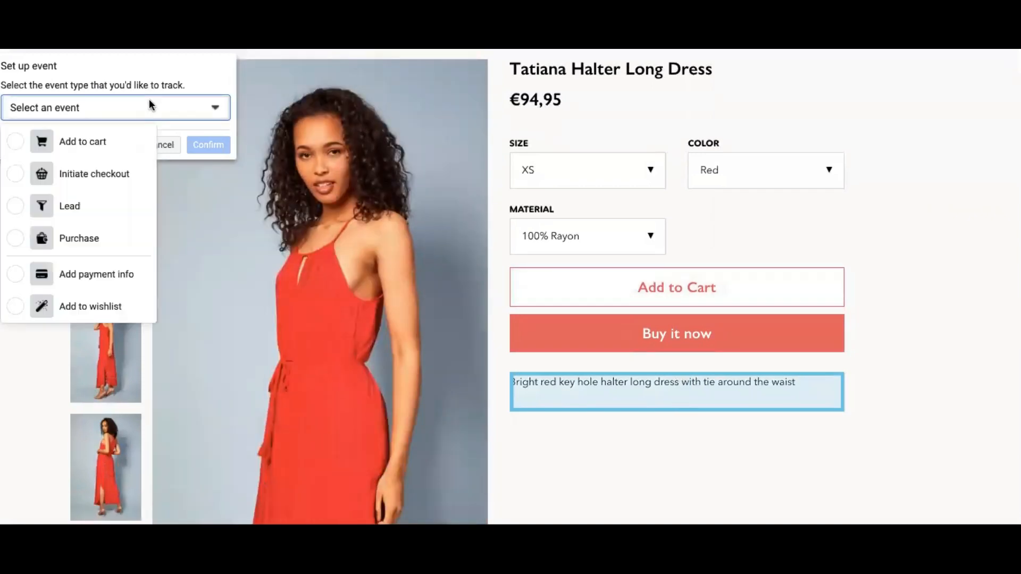
{"action": "left_click", "coordinate": [109, 140]}
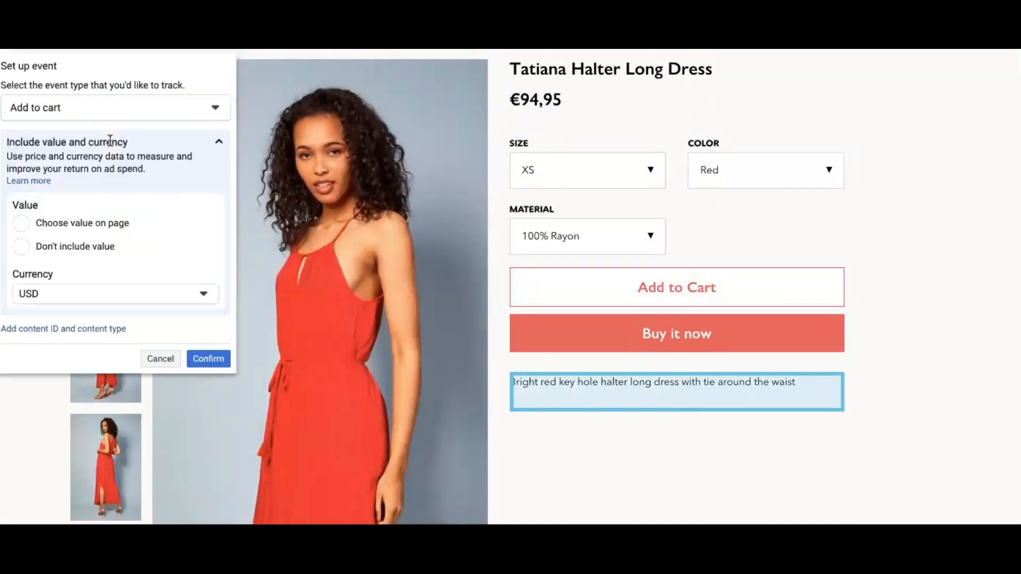
{"action": "left_click", "coordinate": [82, 250]}
{"action": "left_click", "coordinate": [205, 359]}
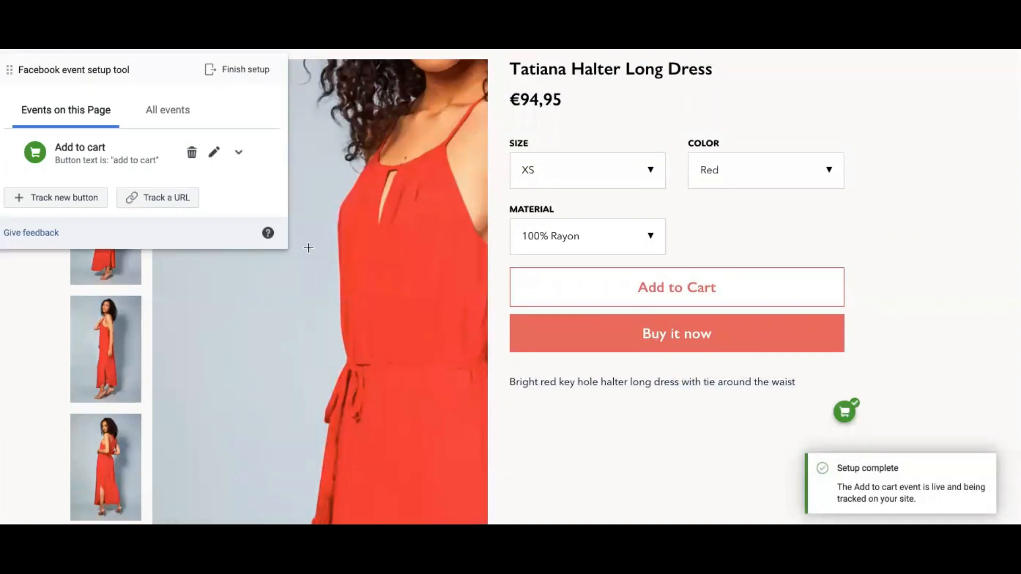
- Track the product page's Buy it now button as an Initiate checkout event without including a value
{"action": "left_click", "coordinate": [80, 197]}
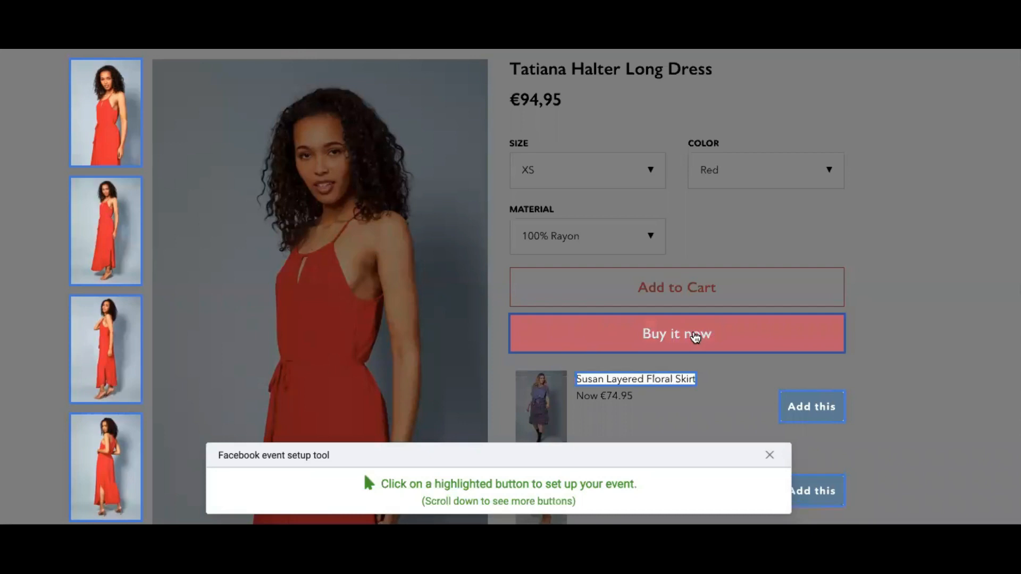
{"action": "left_click", "coordinate": [695, 335]}
{"action": "left_click", "coordinate": [199, 109]}
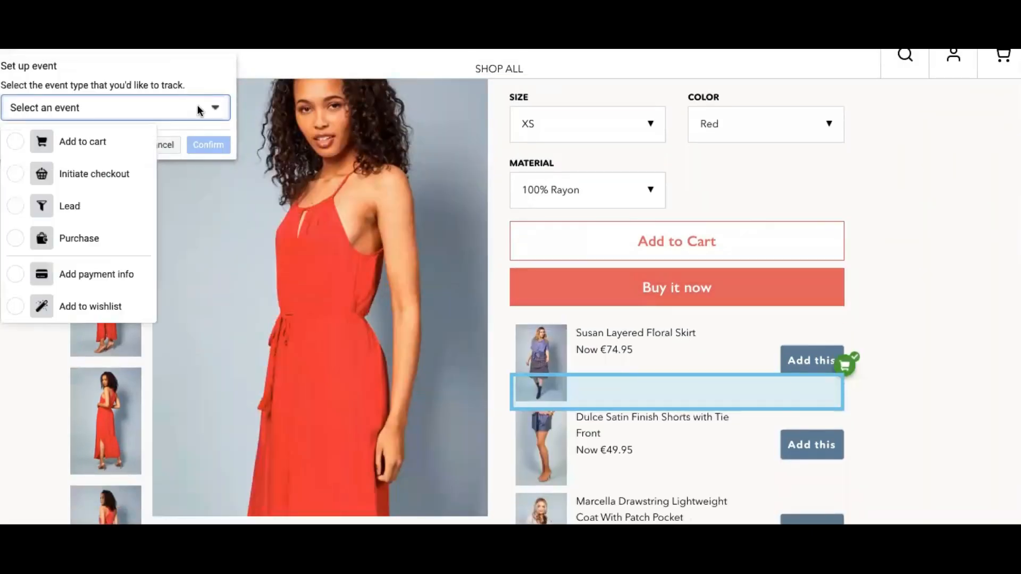
{"action": "left_click", "coordinate": [108, 178]}
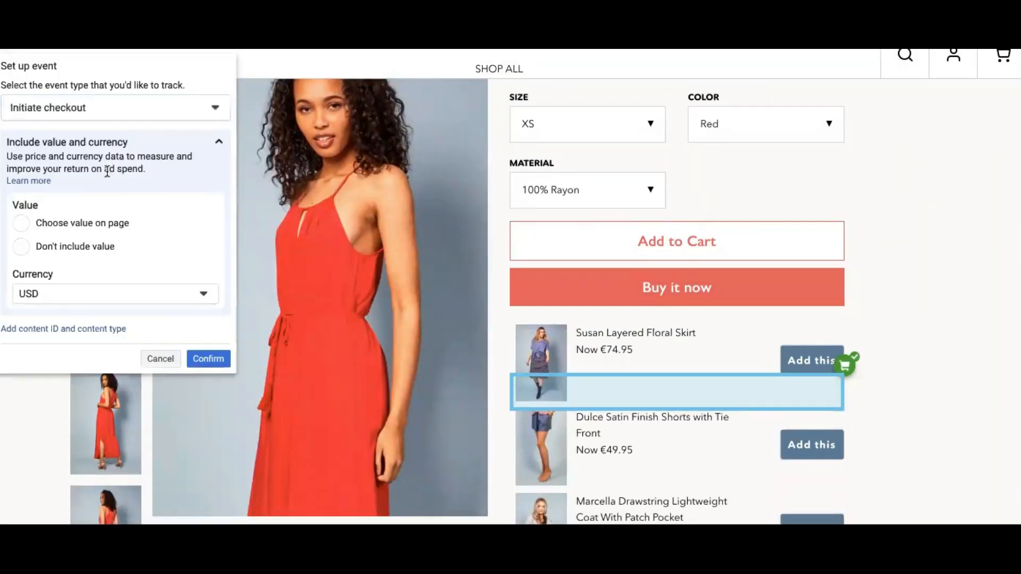
{"action": "left_click", "coordinate": [84, 251]}
{"action": "left_click", "coordinate": [216, 360]}
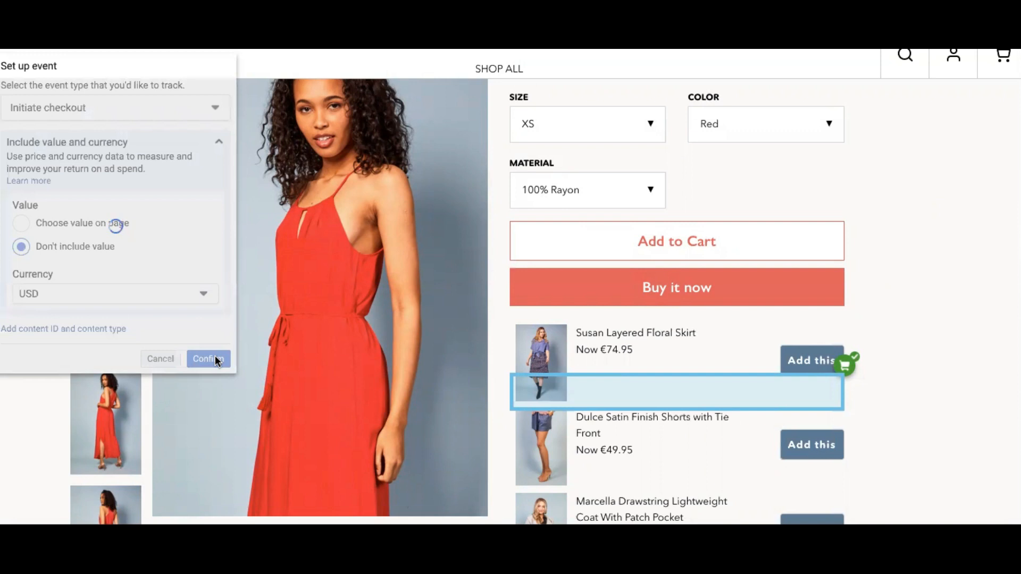
- Add the Tatiana Halter Long Dress to the cart and place the order to reach the checkout page
{"action": "left_click", "coordinate": [727, 247]}
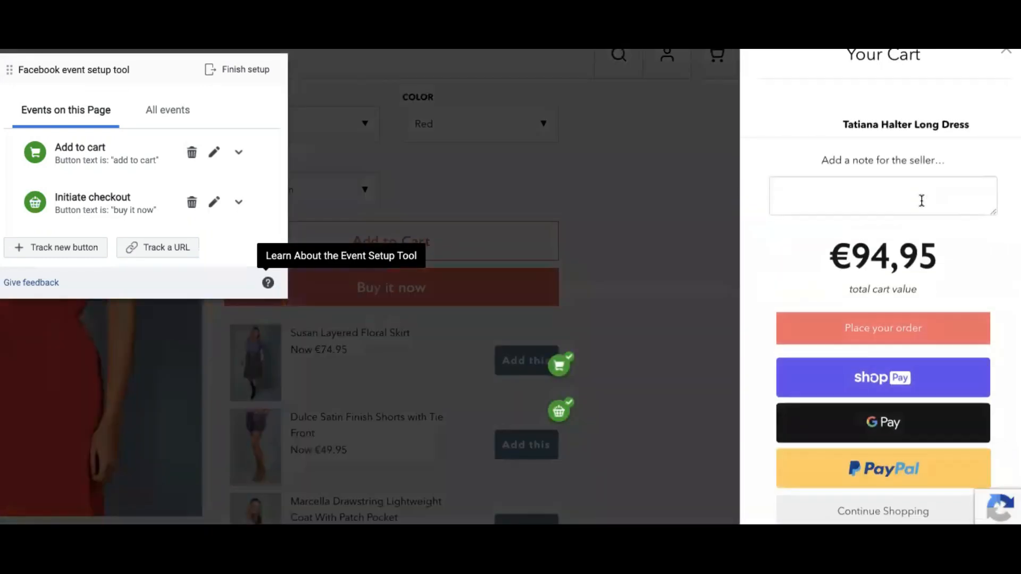
{"action": "left_click", "coordinate": [1005, 51]}
{"action": "left_click", "coordinate": [992, 62]}
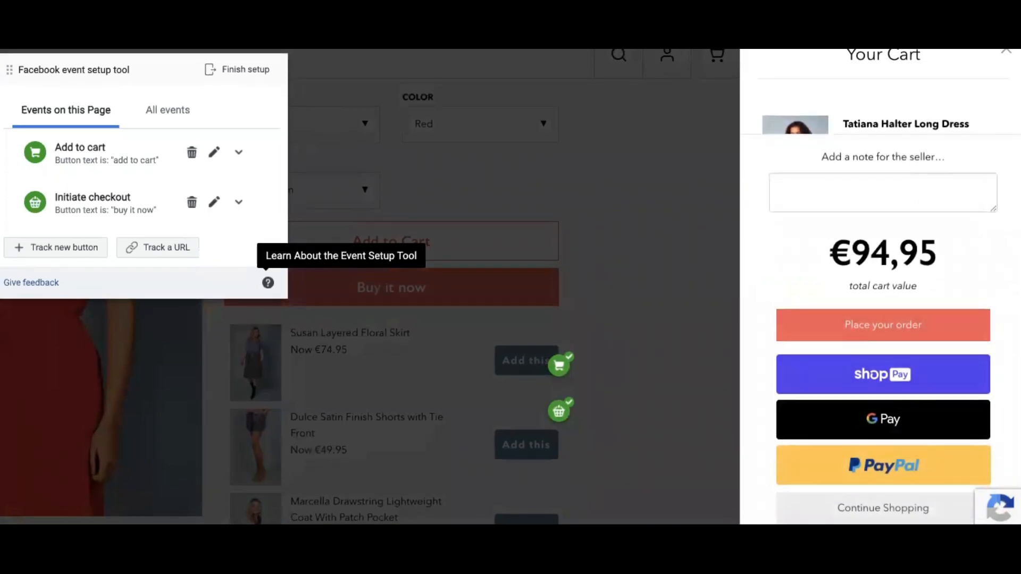
{"action": "left_click", "coordinate": [882, 508]}
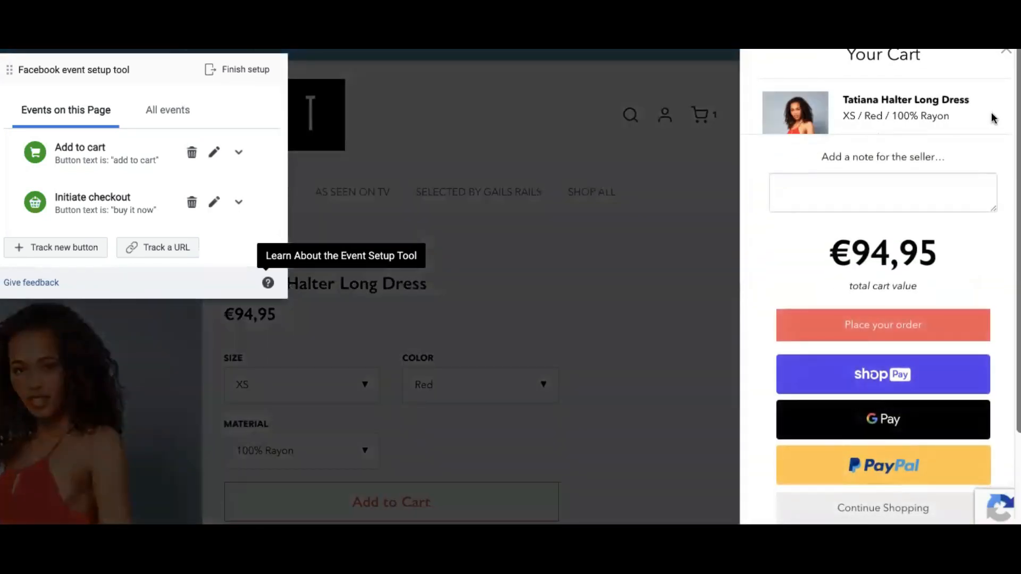
{"action": "scroll", "coordinate": [993, 118], "scroll_direction": "down", "scroll_amount": 2}
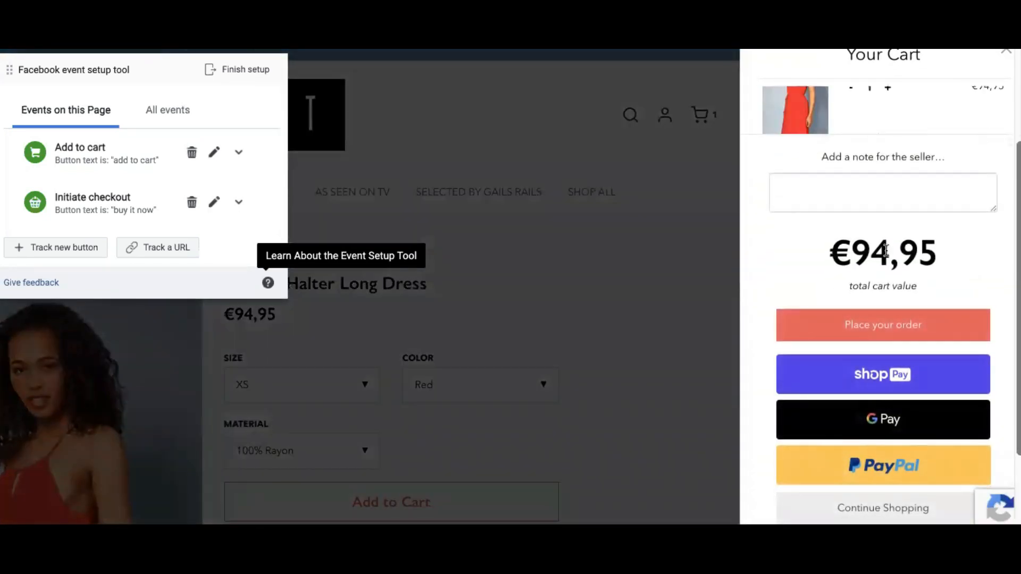
{"action": "left_click", "coordinate": [888, 338]}
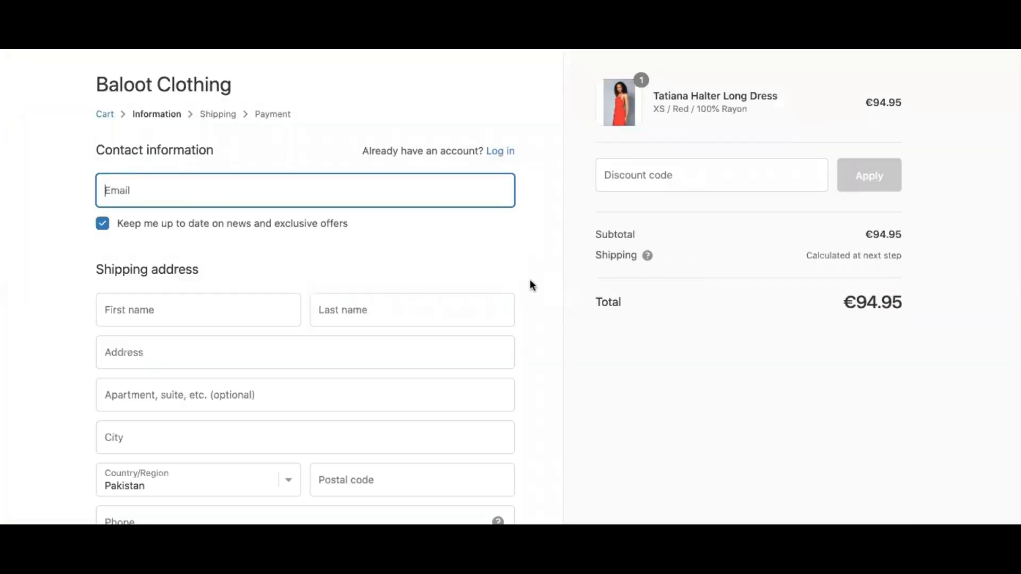
- Examine the contact information and shipping address form on the store's checkout page
{"action": "scroll", "coordinate": [530, 280], "scroll_direction": "down", "scroll_amount": 3}
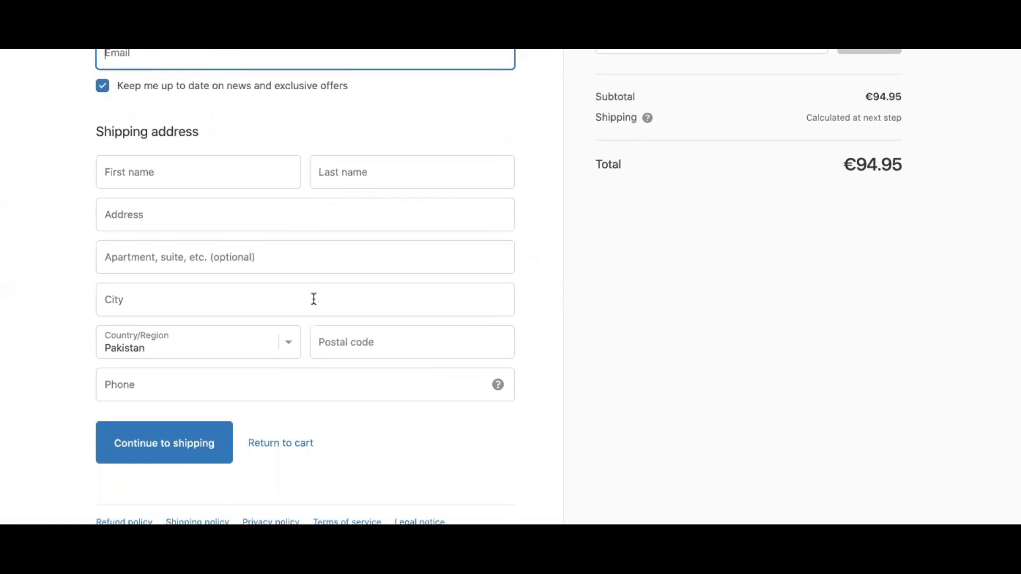
{"action": "scroll", "coordinate": [312, 308], "scroll_direction": "up", "scroll_amount": 2}
{"action": "scroll", "coordinate": [314, 309], "scroll_direction": "up", "scroll_amount": 3}
{"action": "scroll", "coordinate": [313, 309], "scroll_direction": "down", "scroll_amount": 3}
{"action": "scroll", "coordinate": [408, 181], "scroll_direction": "up", "scroll_amount": 3}
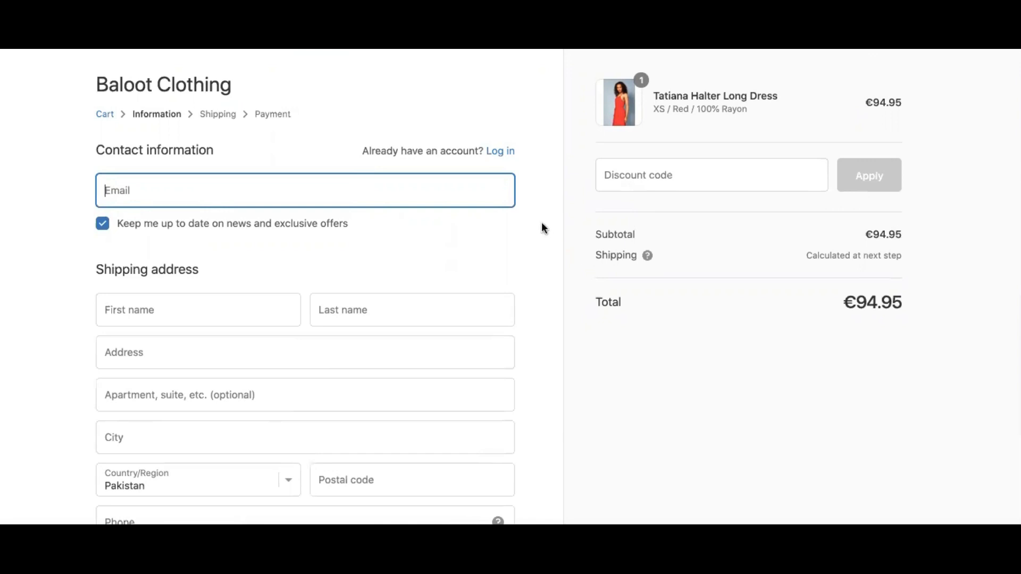
{"action": "scroll", "coordinate": [541, 227], "scroll_direction": "down", "scroll_amount": 2}
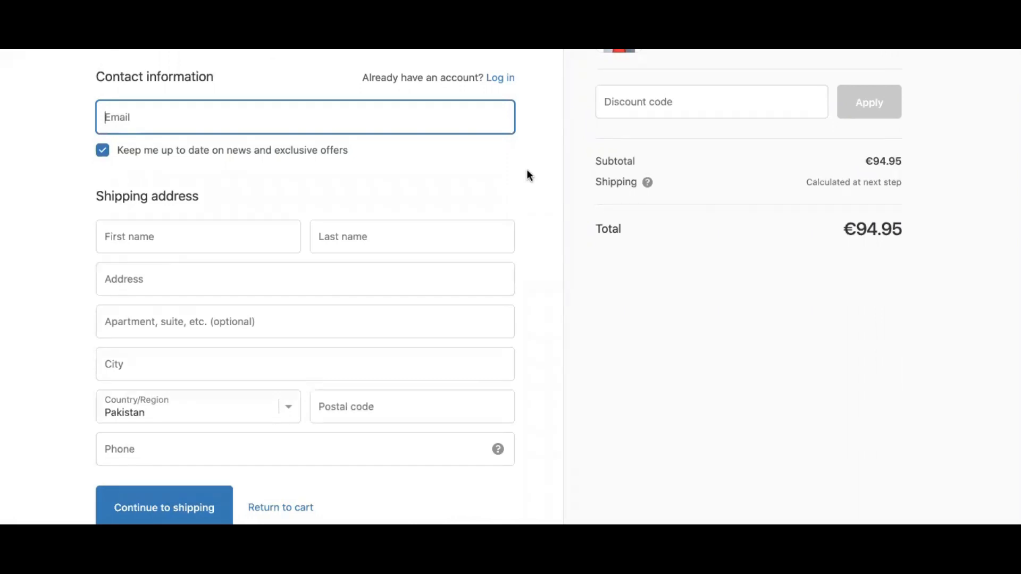
{"action": "scroll", "coordinate": [527, 169], "scroll_direction": "up", "scroll_amount": 2}
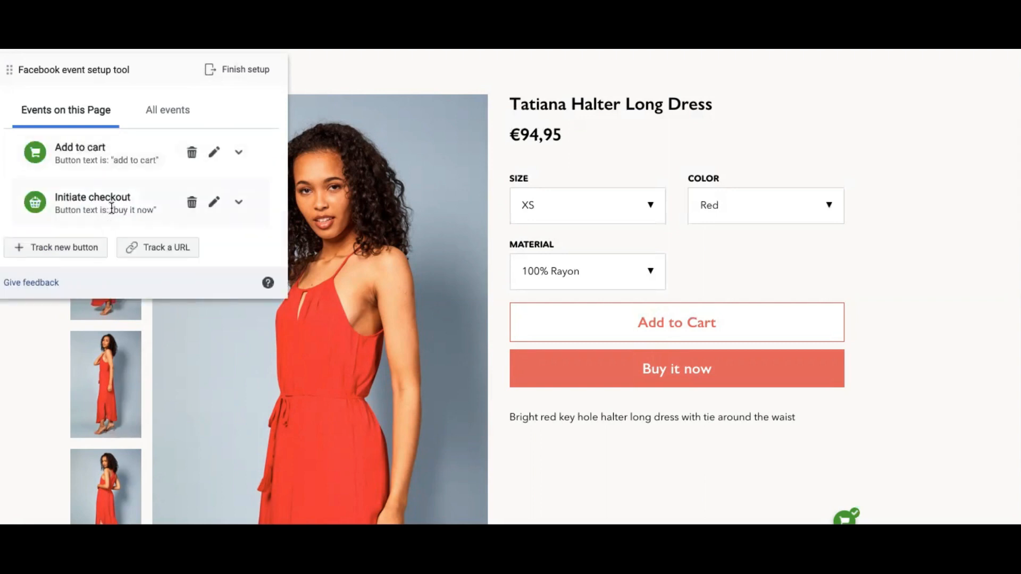
- Finish the event setup with the three added events and skip the feedback survey
{"action": "left_click", "coordinate": [235, 70]}
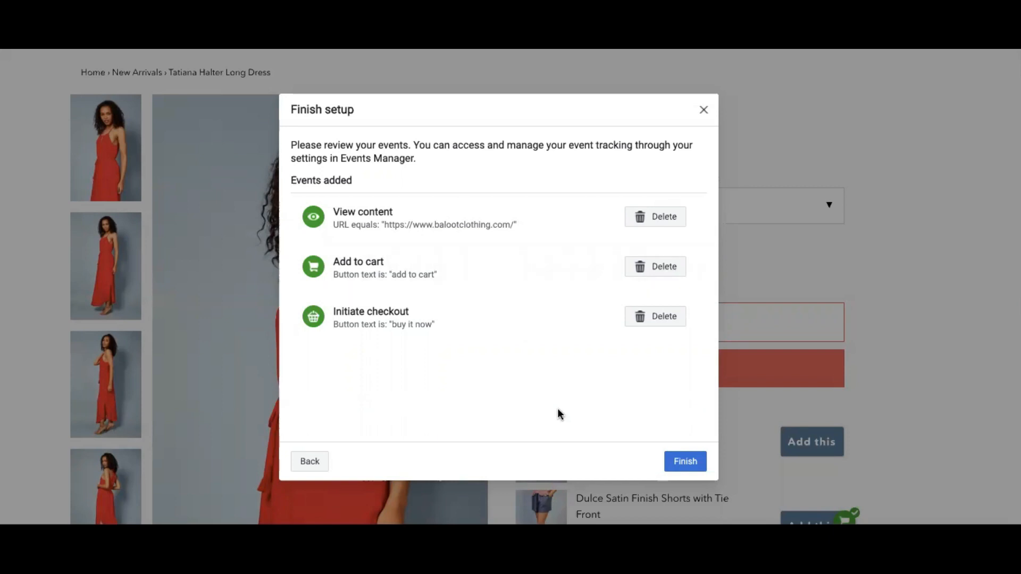
{"action": "left_click", "coordinate": [680, 463]}
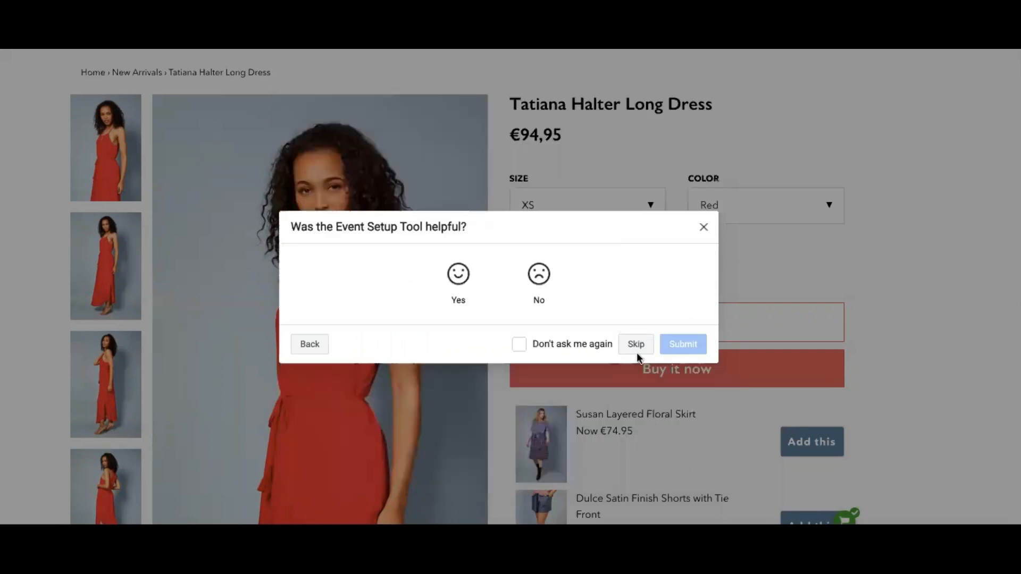
{"action": "left_click", "coordinate": [630, 346]}
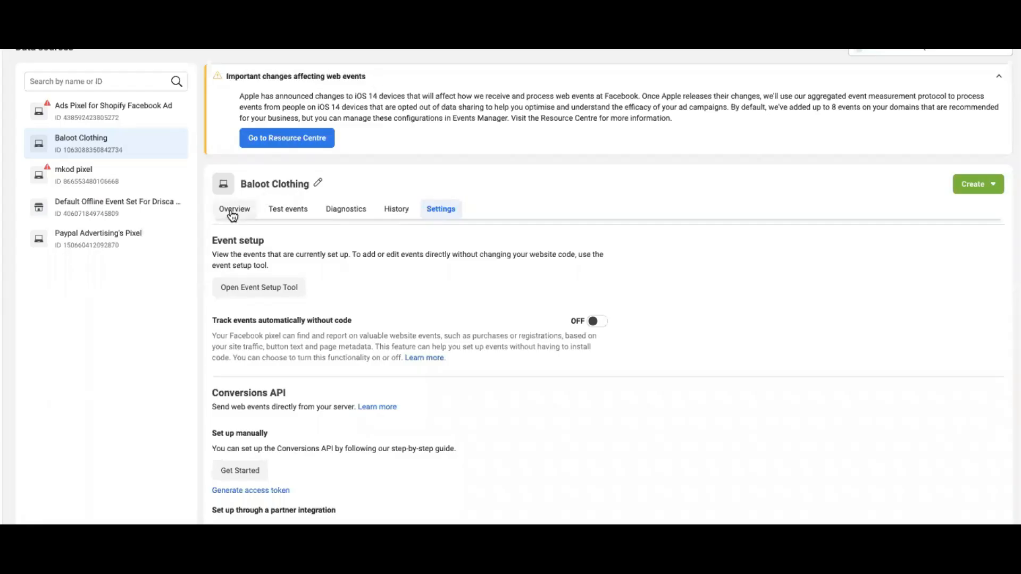
- Reload the Baloot Clothing pixel's overview, dismiss the aggregated event measurement introduction, and check the list of received events
{"action": "left_click", "coordinate": [233, 210]}
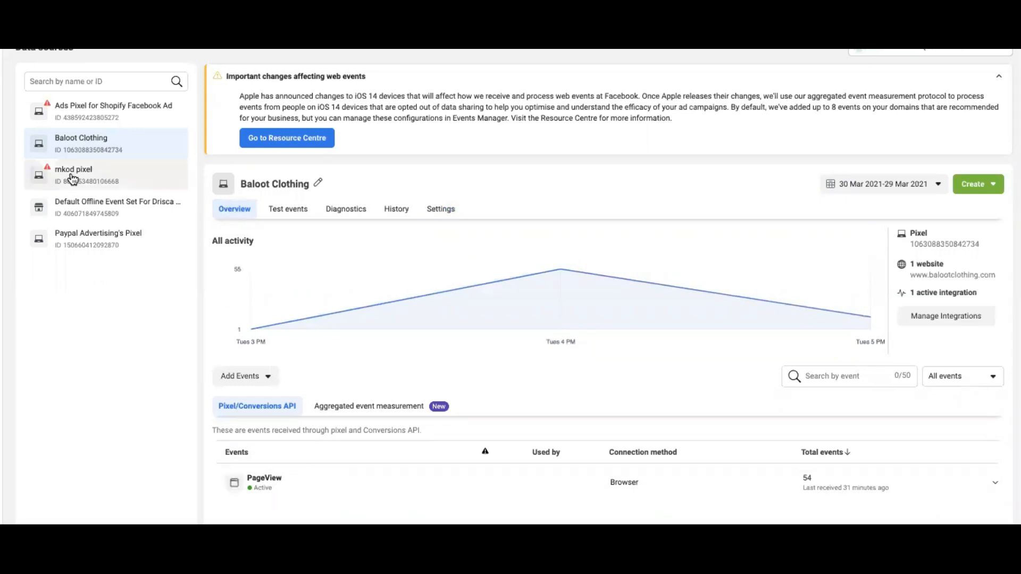
{"action": "mouse_move", "coordinate": [458, 323]}
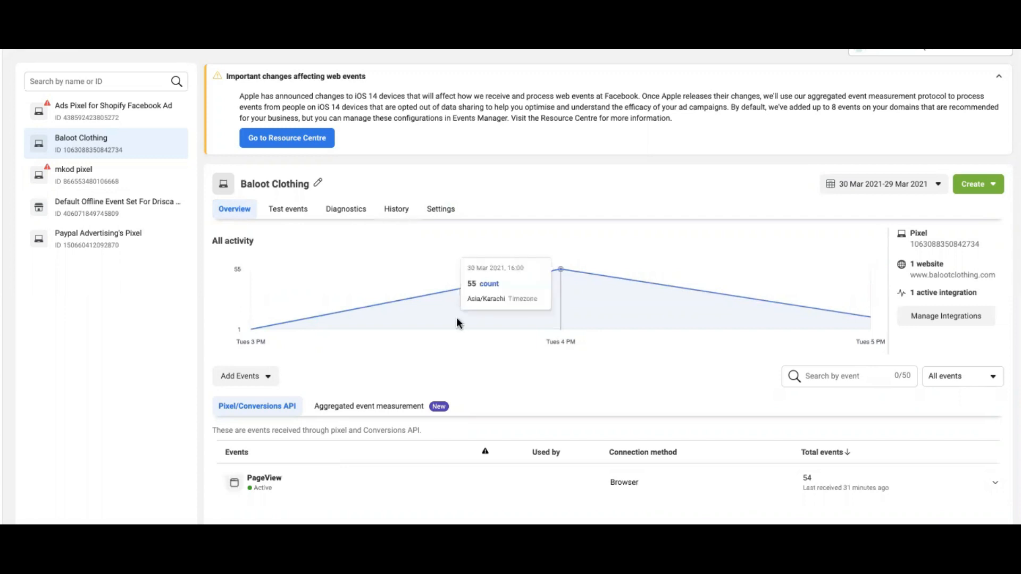
{"action": "key", "text": "super+r"}
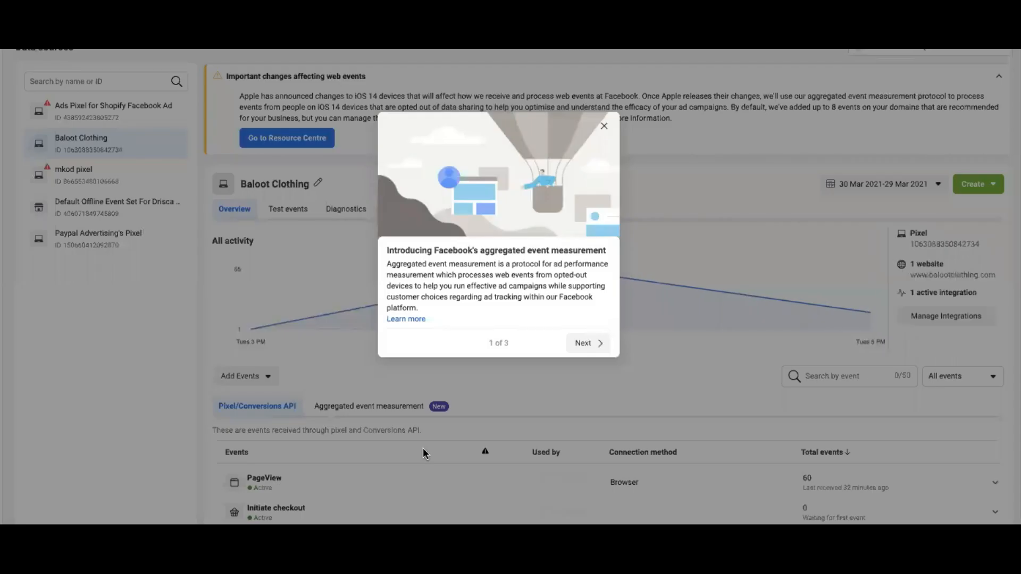
{"action": "left_click", "coordinate": [604, 126]}
{"action": "scroll", "coordinate": [406, 458], "scroll_direction": "down", "scroll_amount": 1}
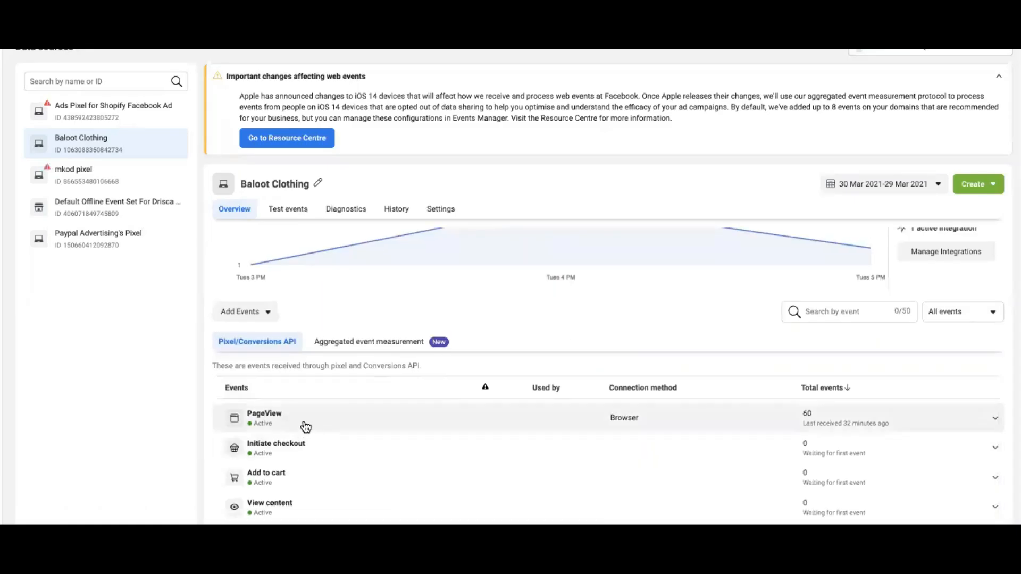